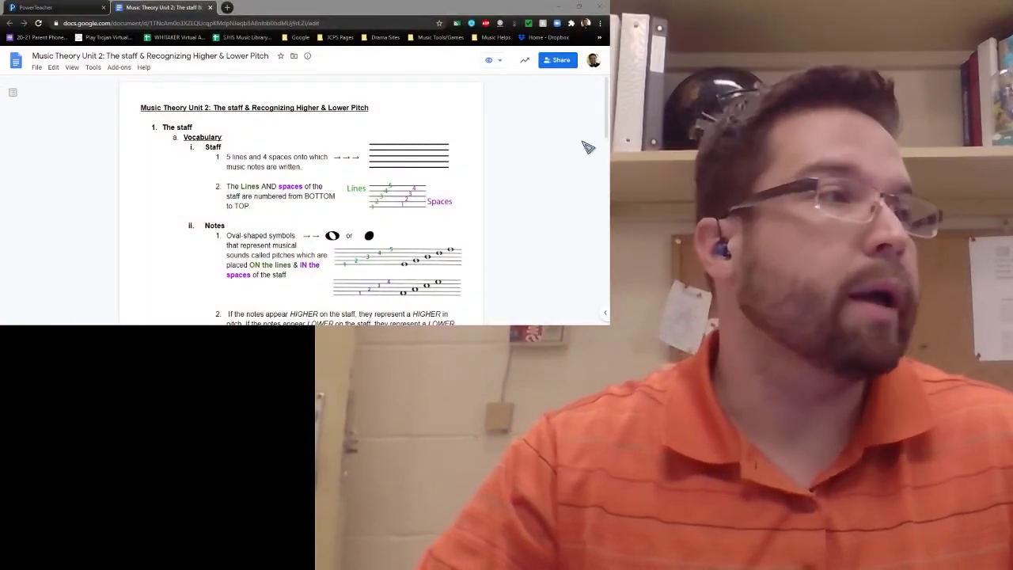
Step: Zoom the browser in on the 'Music Theory Unit 2' lesson so the text is larger
key(ctrl+plus)
key(ctrl+plus)
key(ctrl+plus)
key(ctrl+plus)
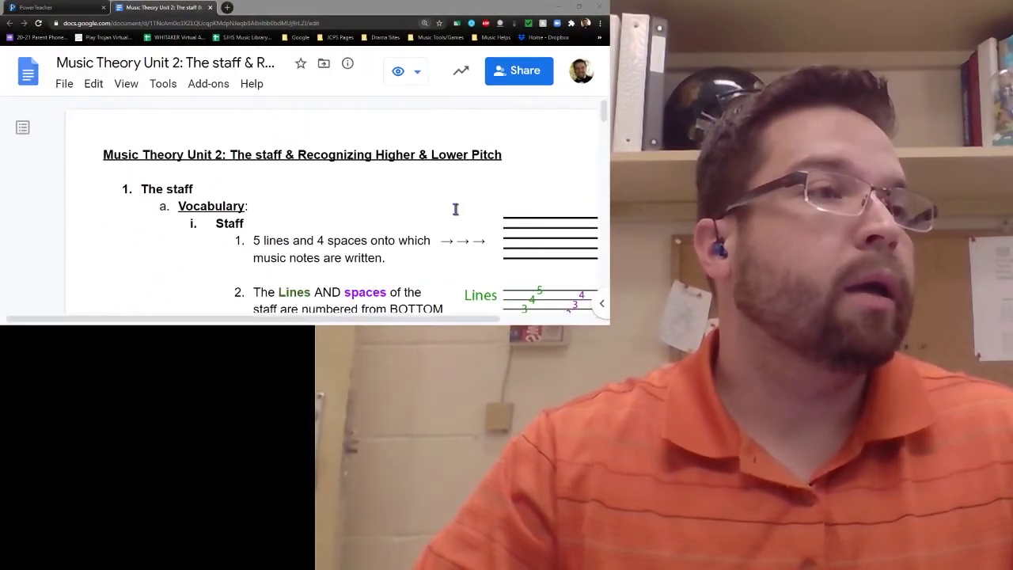
Step: Scroll down to the Staff vocabulary and select the phrase 'The Lines AND spaces of the'
drag(360, 321, 404, 320)
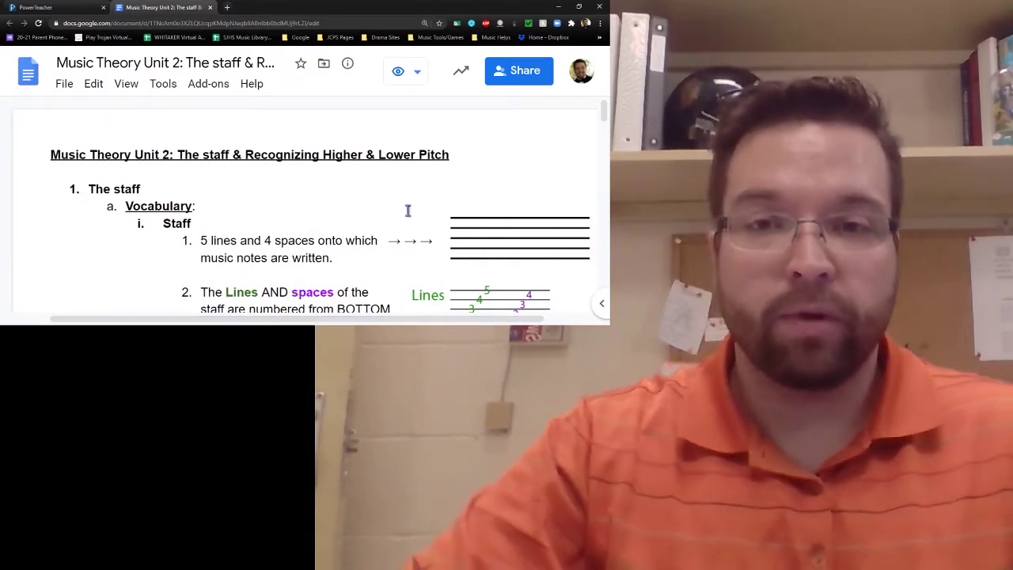
scroll(154, 204, down, 1)
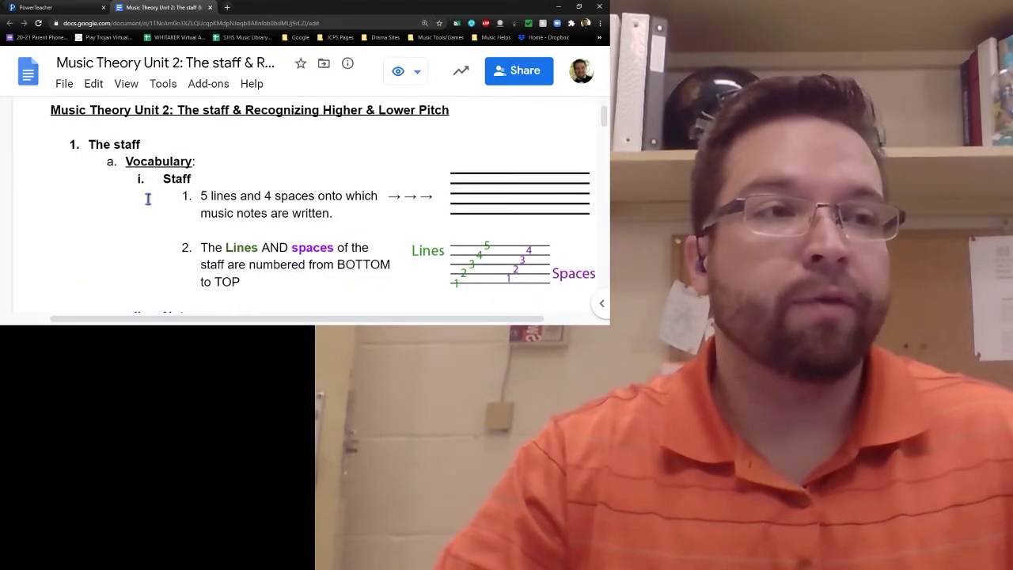
scroll(147, 199, down, 1)
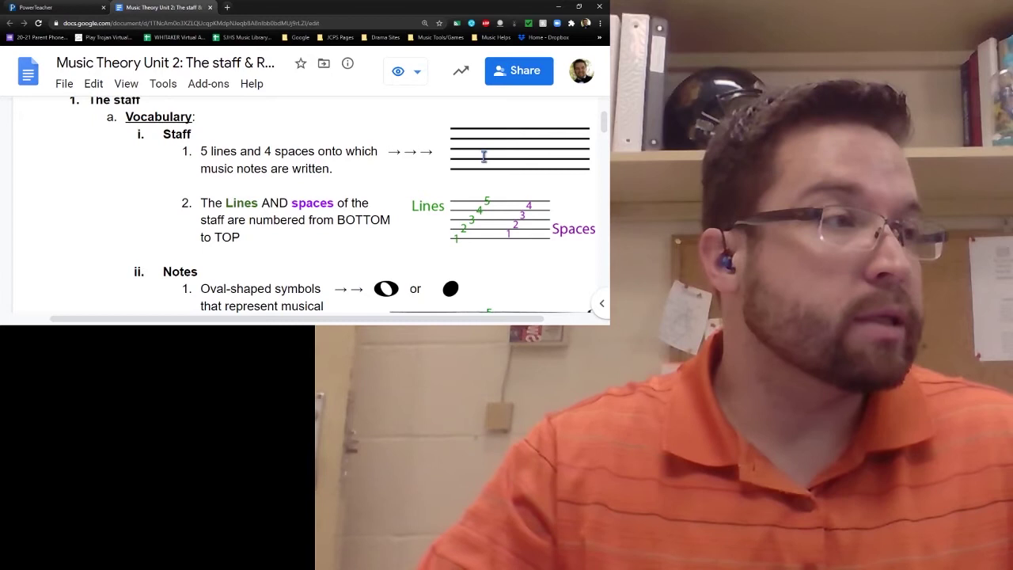
drag(473, 319, 480, 319)
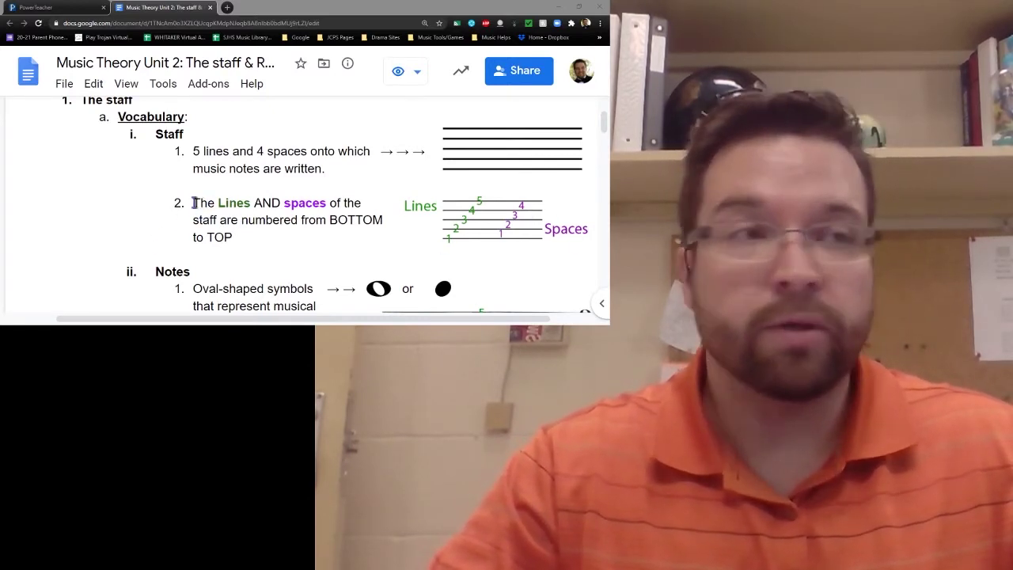
drag(194, 203, 357, 205)
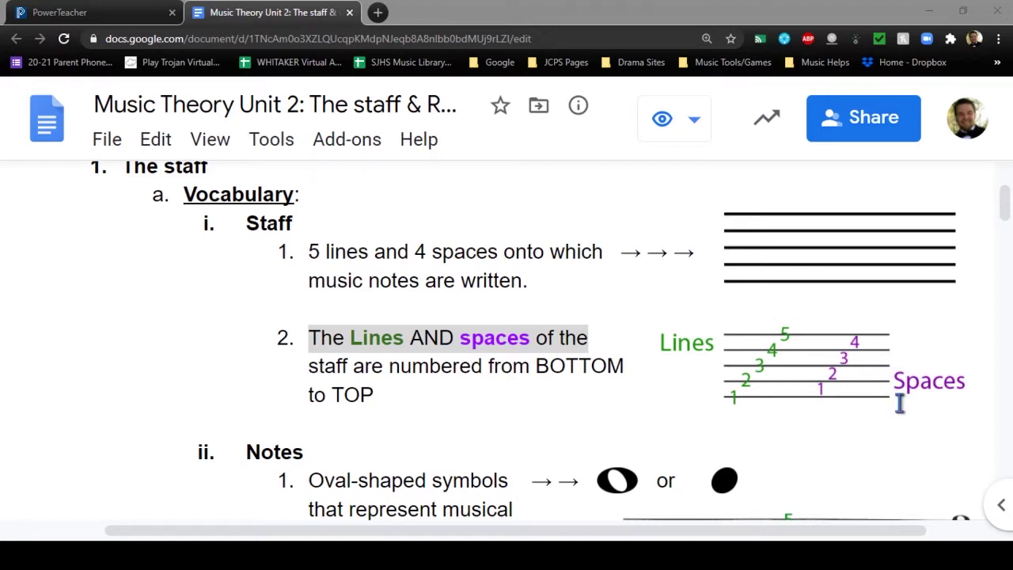
Step: Select the word BOTTOM, then TOP, and scroll down to the Notes section
click(554, 367)
double_click(554, 367)
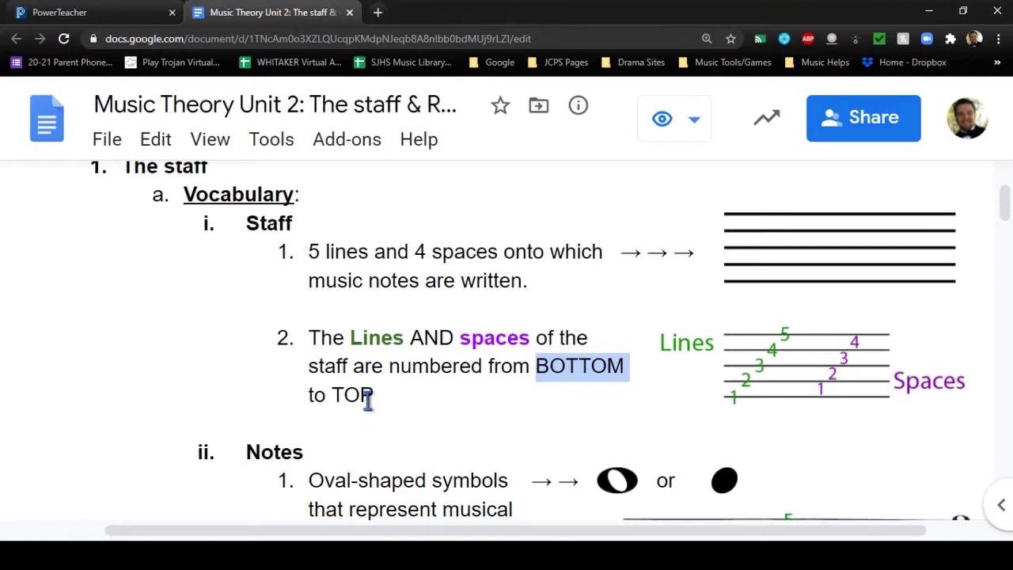
click(364, 395)
double_click(361, 396)
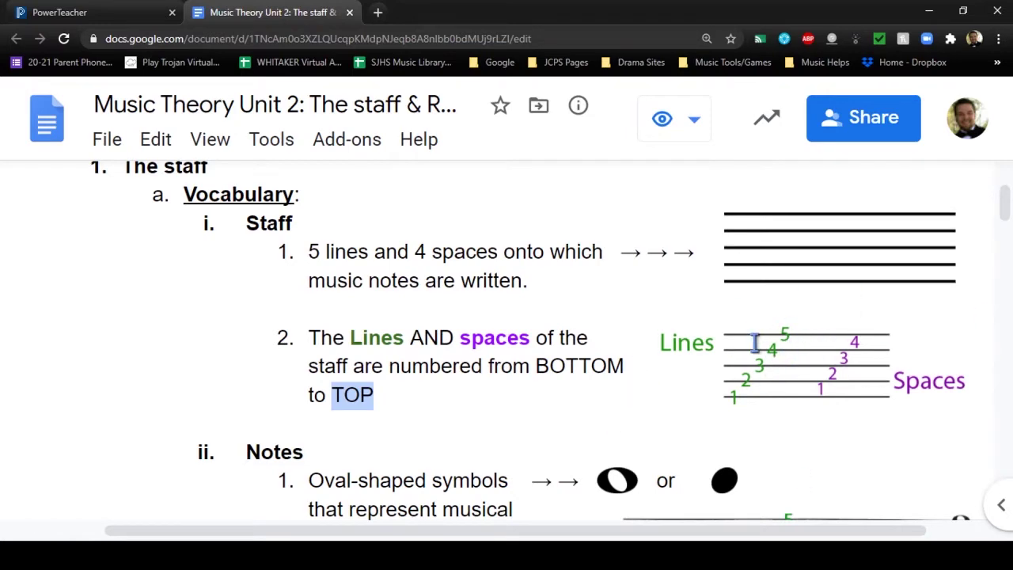
scroll(755, 342, down, 1)
scroll(754, 341, down, 2)
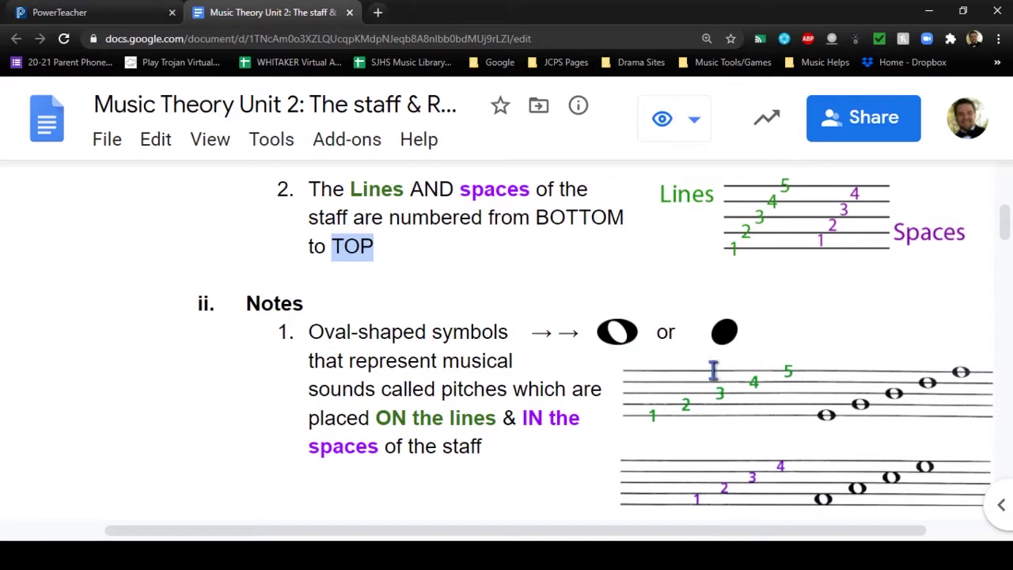
Step: Select 'pitches' in the Notes definition and scroll to the line and space note diagrams
double_click(461, 388)
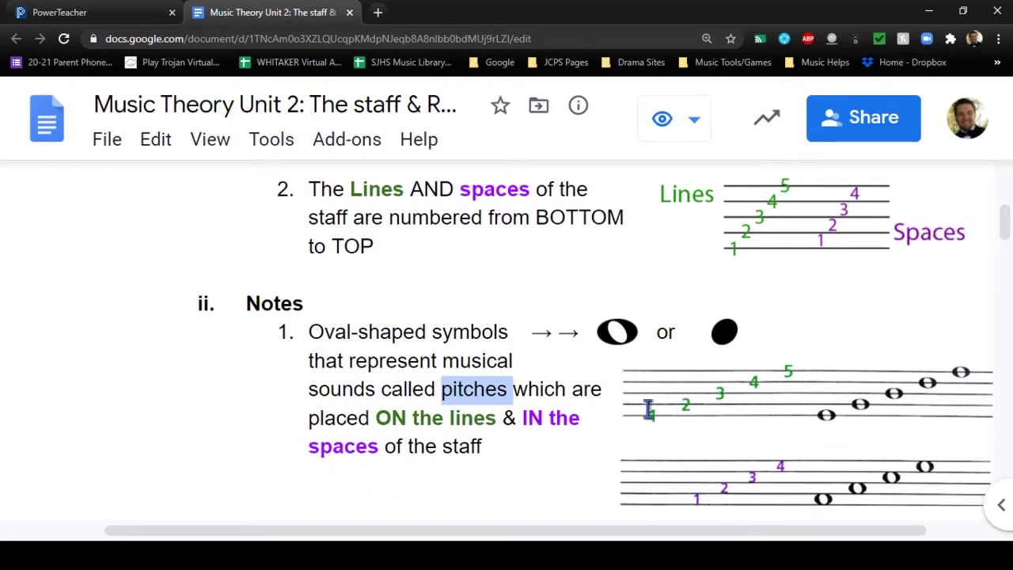
drag(683, 533, 741, 537)
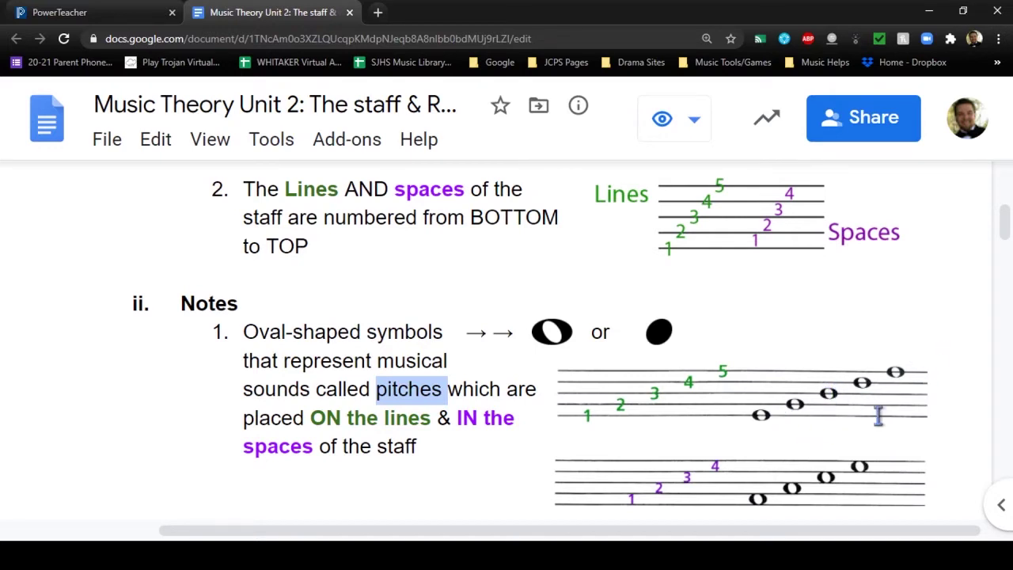
scroll(791, 475, down, 1)
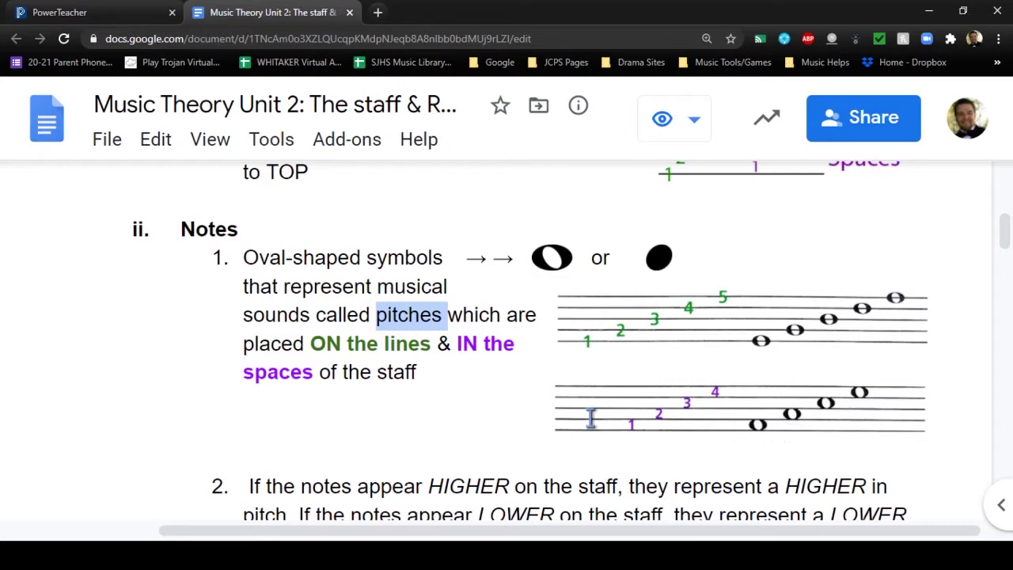
Step: Scroll down past the upward-stepping Notes diagrams toward the Pitch and Ledger Lines headings
scroll(589, 414, down, 5)
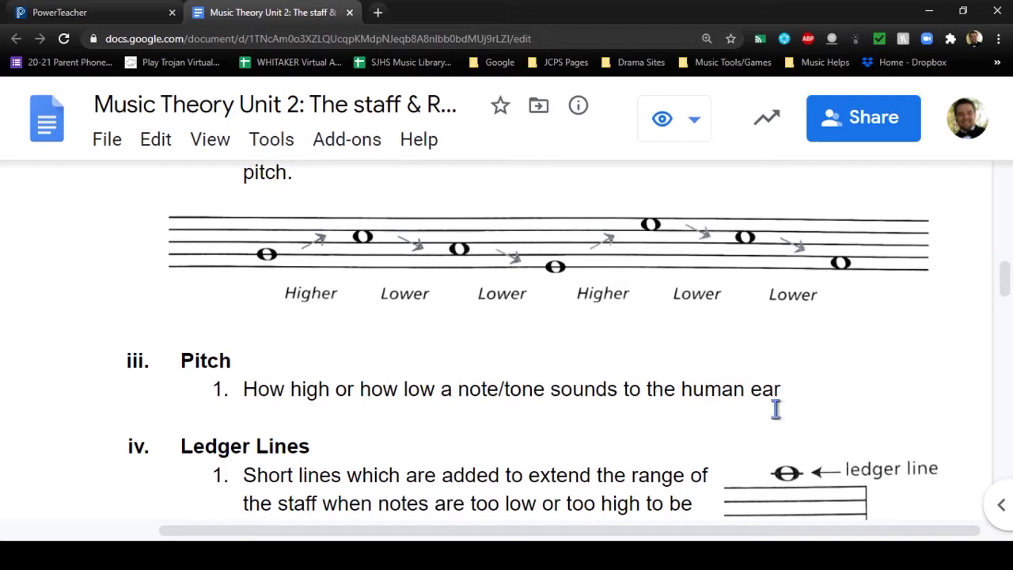
Step: Scroll back up to the 'If the notes appear HIGHER on the staff' paragraph and its Higher/Lower example
scroll(542, 369, up, 3)
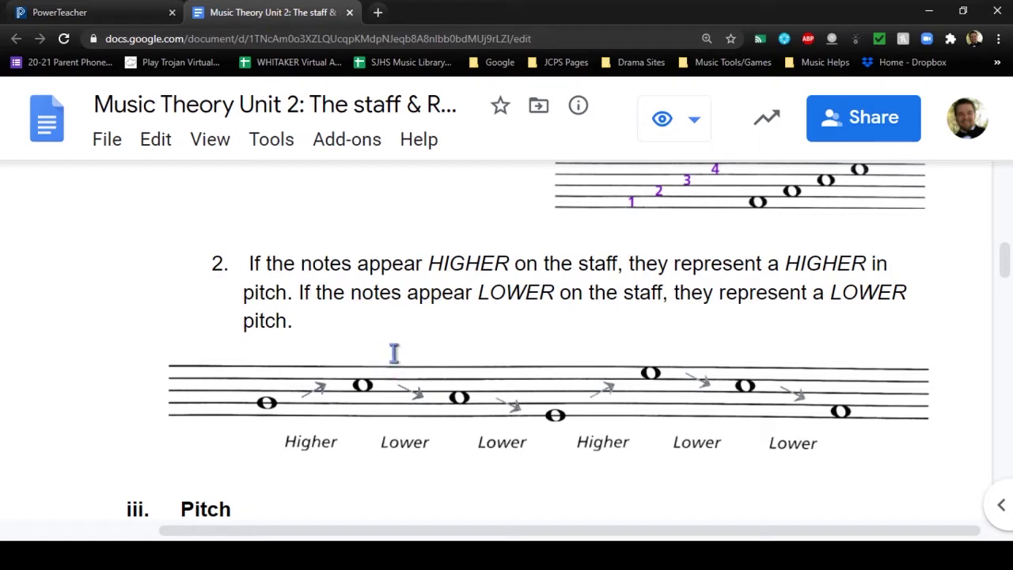
double_click(507, 297)
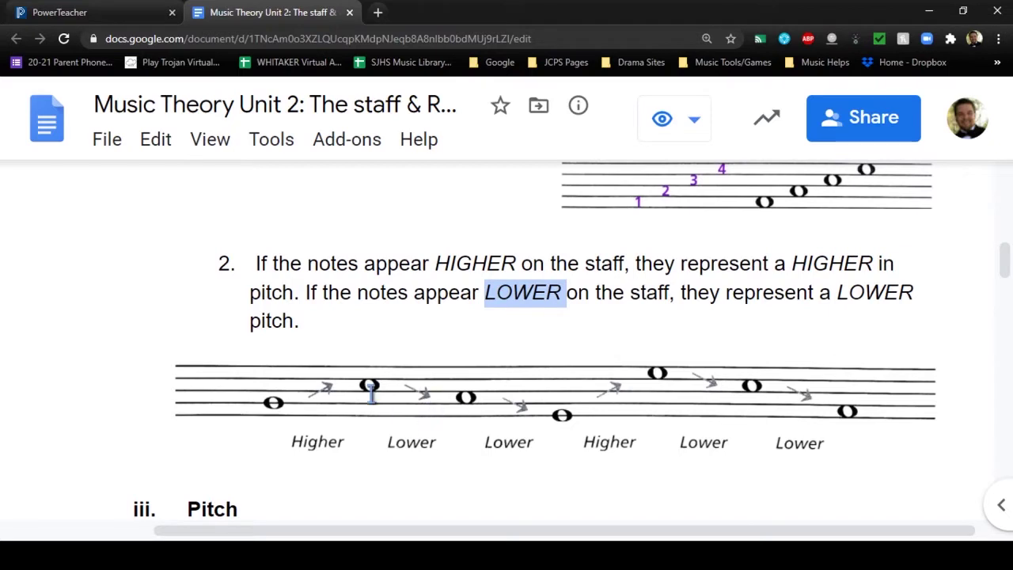
scroll(372, 392, down, 1)
click(248, 319)
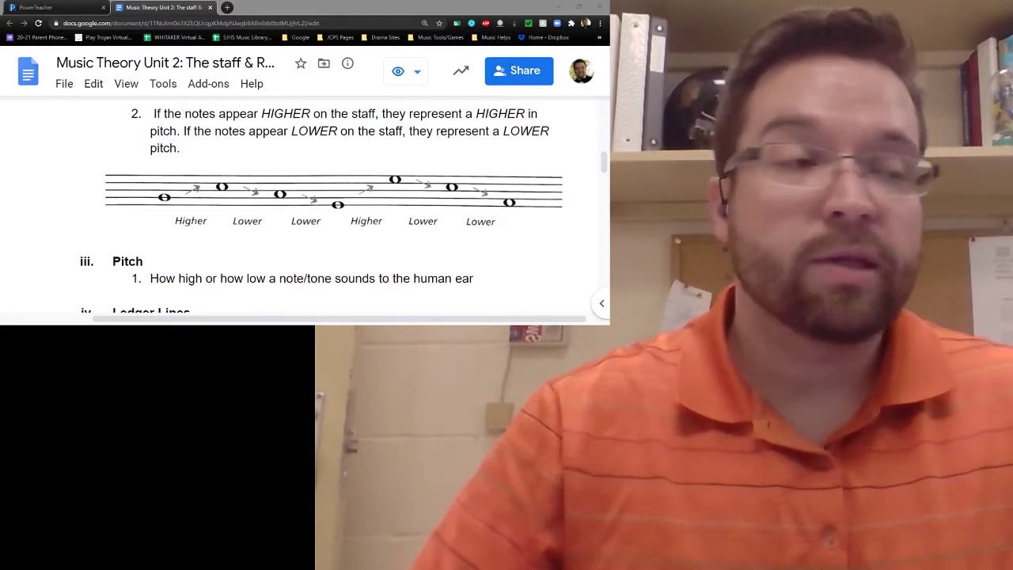
Step: Scroll down to the Ledger Lines definition, then back up slightly
scroll(162, 161, down, 5)
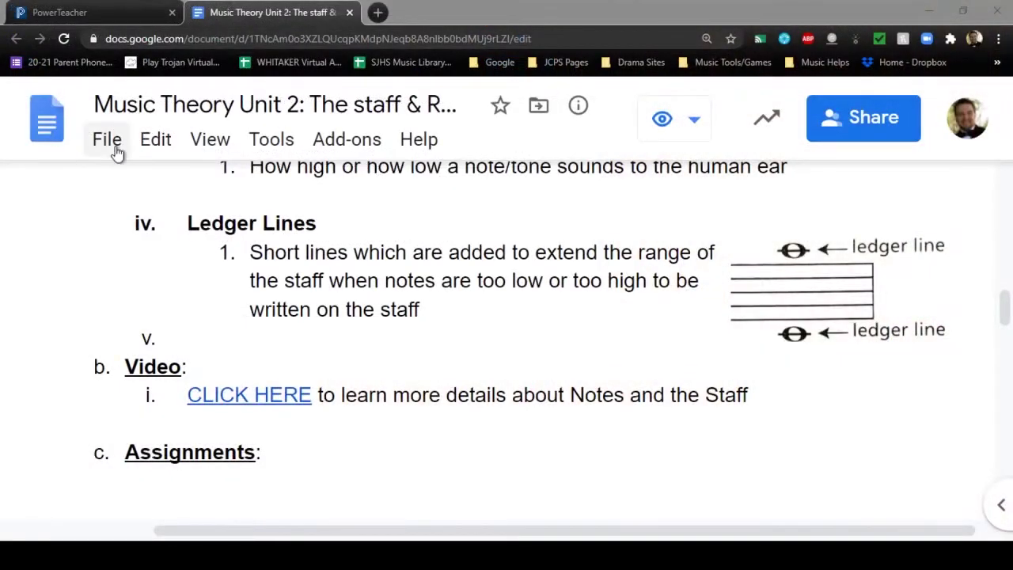
scroll(737, 380, up, 2)
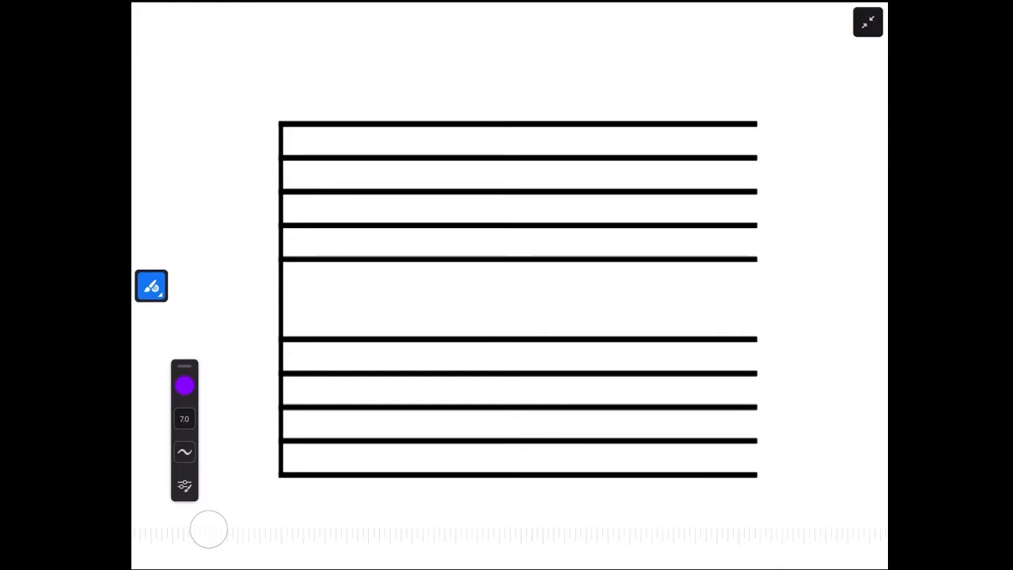
Step: Draw a purple note above the top staff line, then a ledger line with a whole note on it
drag(486, 98, 479, 109)
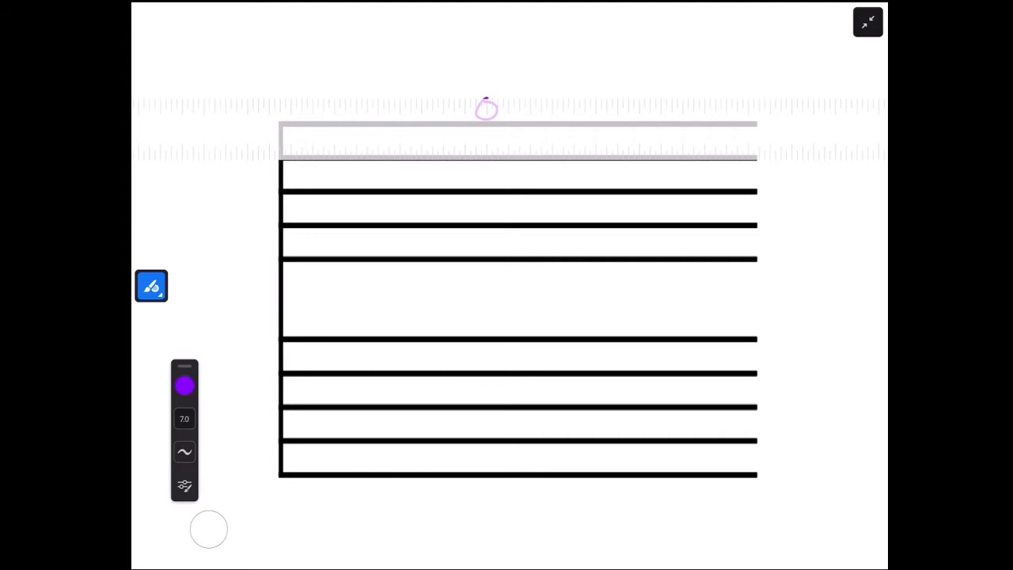
drag(525, 98, 565, 98)
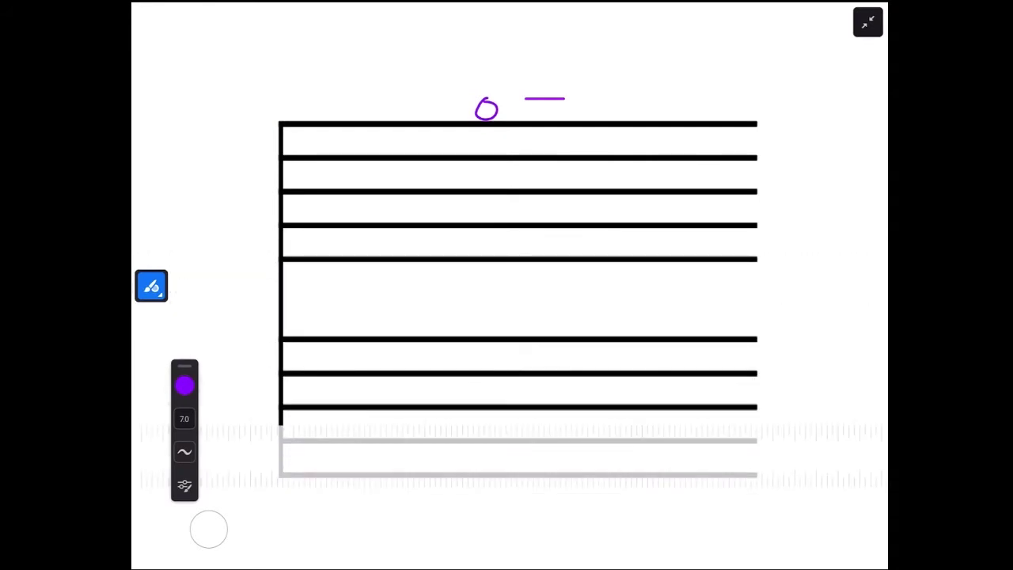
mouse_move(541, 90)
mouse_down()
mouse_move(552, 103)
mouse_move(546, 91)
mouse_up()
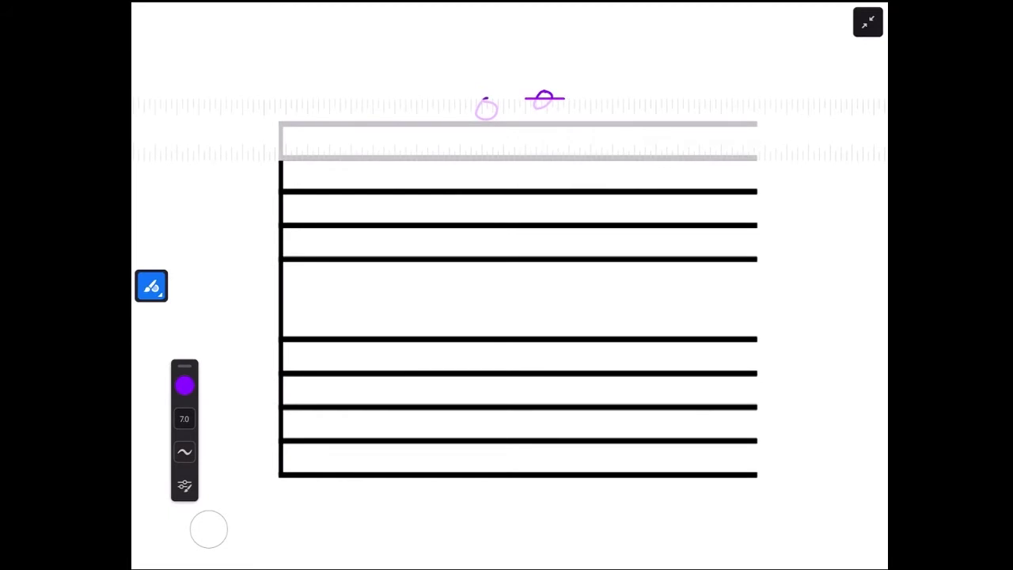
Step: Add a second ledger line further right with a note head just above it, redrawing the misplaced one
drag(579, 99, 614, 99)
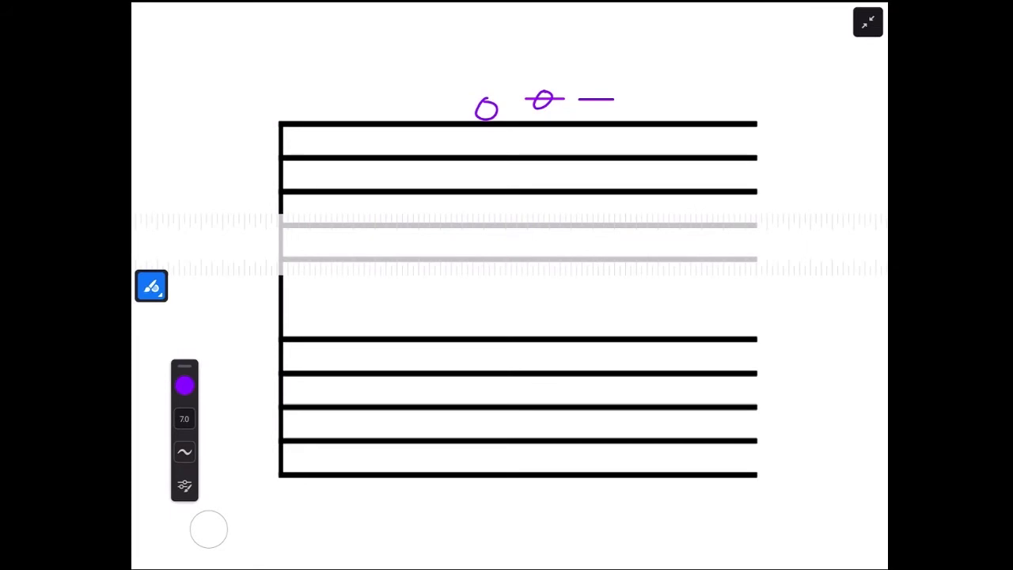
mouse_move(596, 82)
mouse_down()
mouse_move(598, 95)
mouse_move(597, 82)
mouse_up()
click(867, 22)
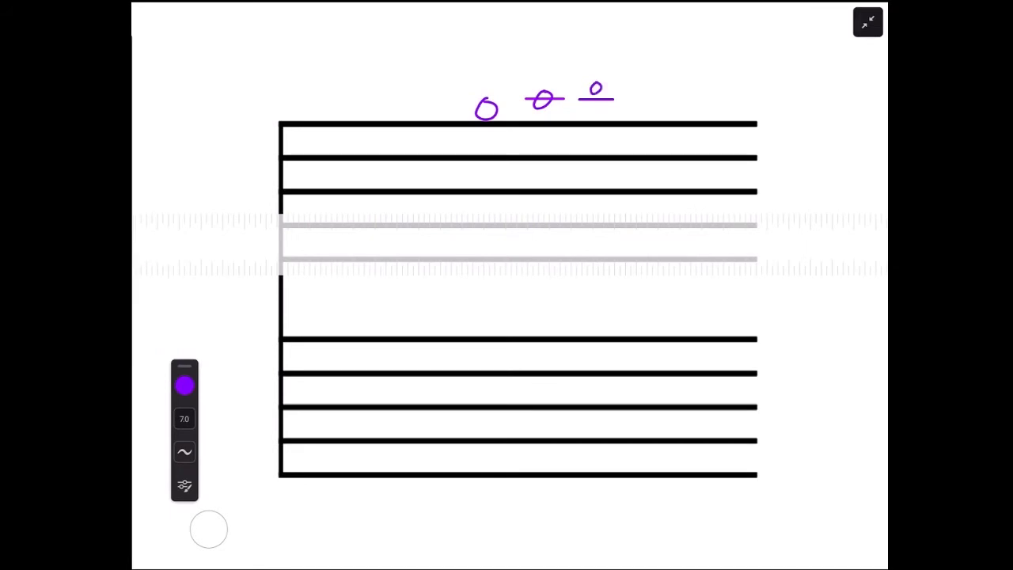
key(ctrl+z)
click(838, 19)
click(838, 19)
click(870, 19)
mouse_move(599, 81)
mouse_down()
mouse_move(592, 89)
mouse_move(600, 84)
mouse_up()
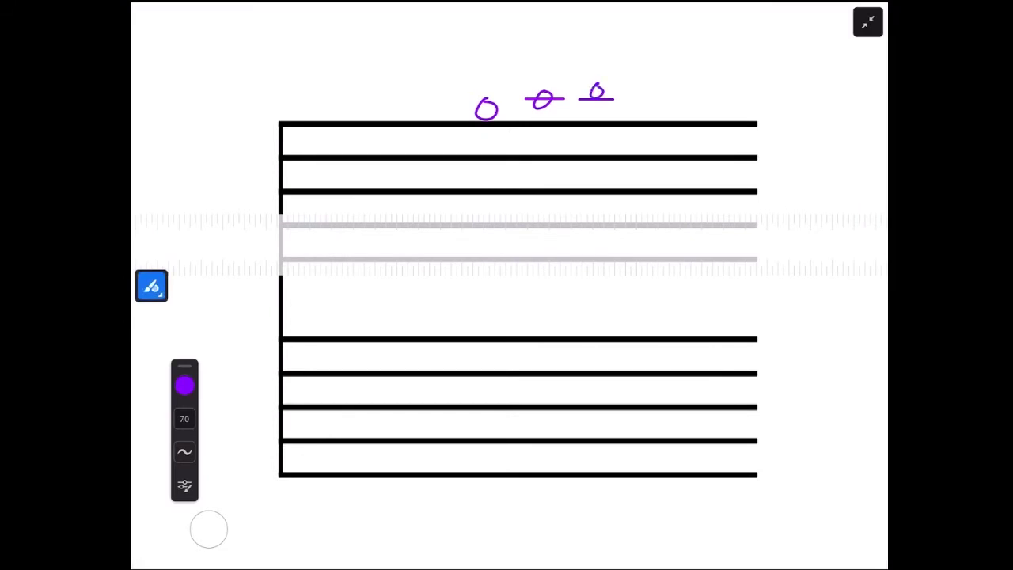